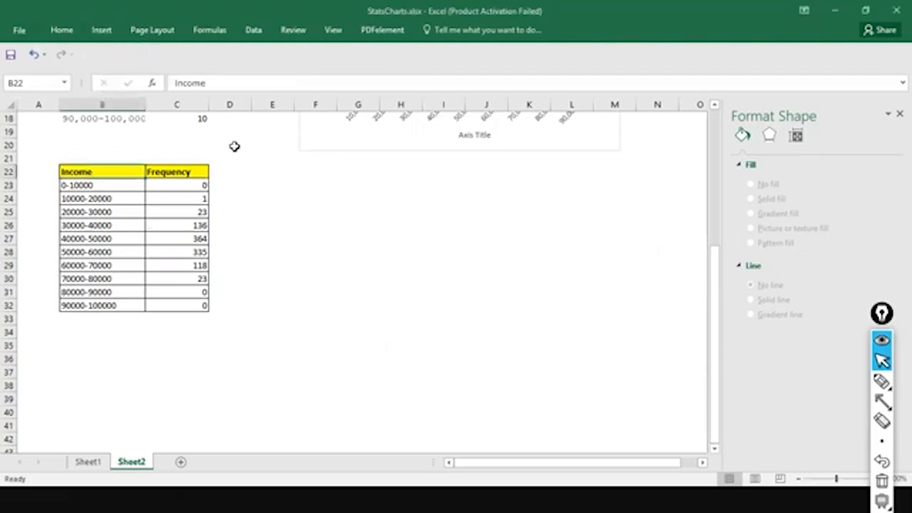
pyautogui.click(94, 32)
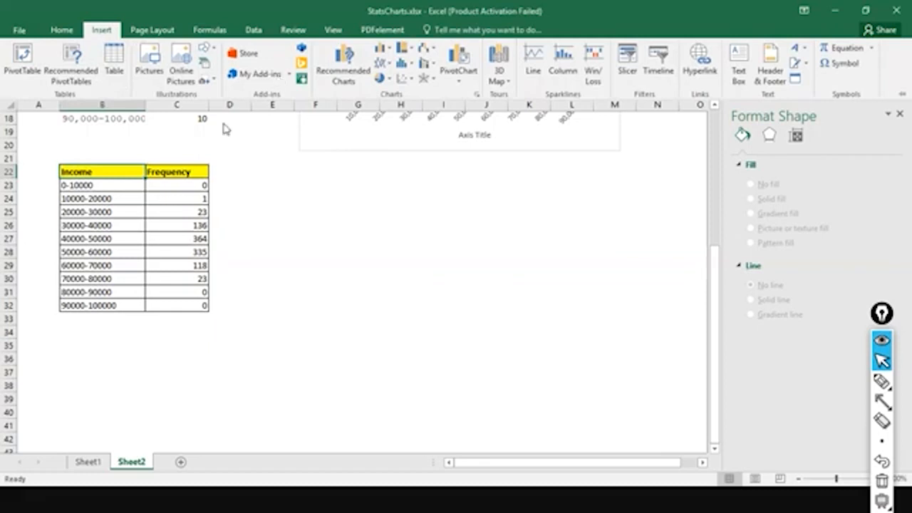
pyautogui.click(96, 32)
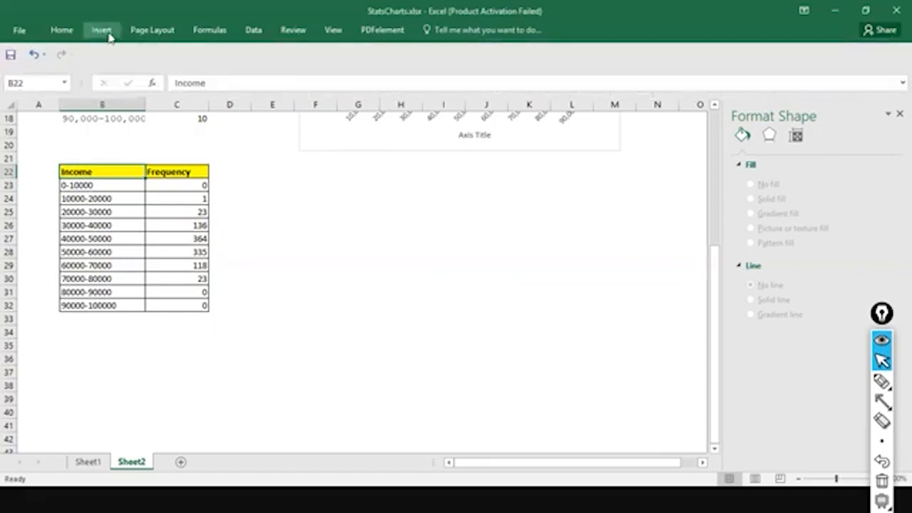
pyautogui.click(97, 30)
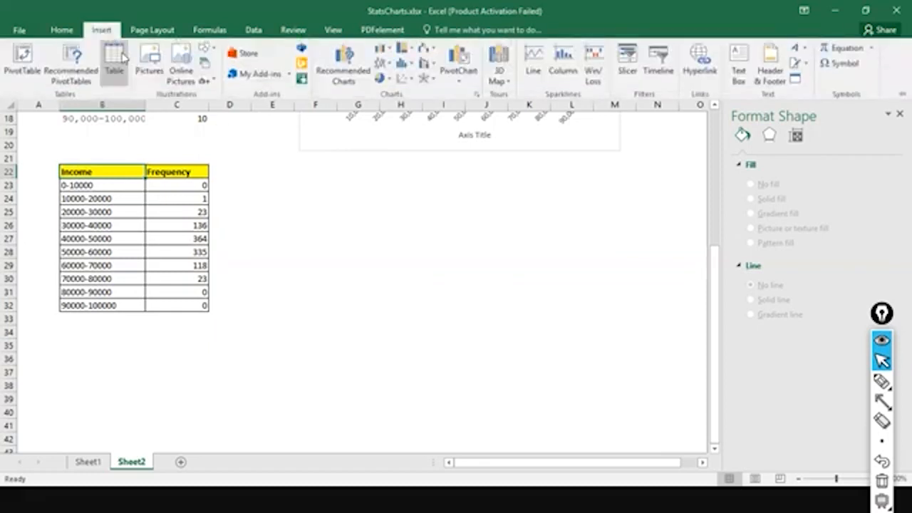
pyautogui.click(389, 51)
pyautogui.click(389, 81)
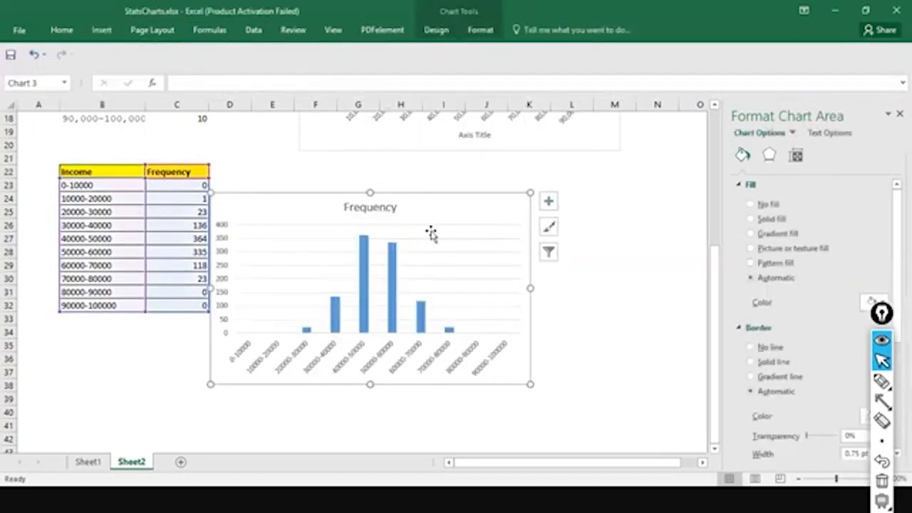
pyautogui.moveTo(428, 230); pyautogui.dragTo(483, 209)
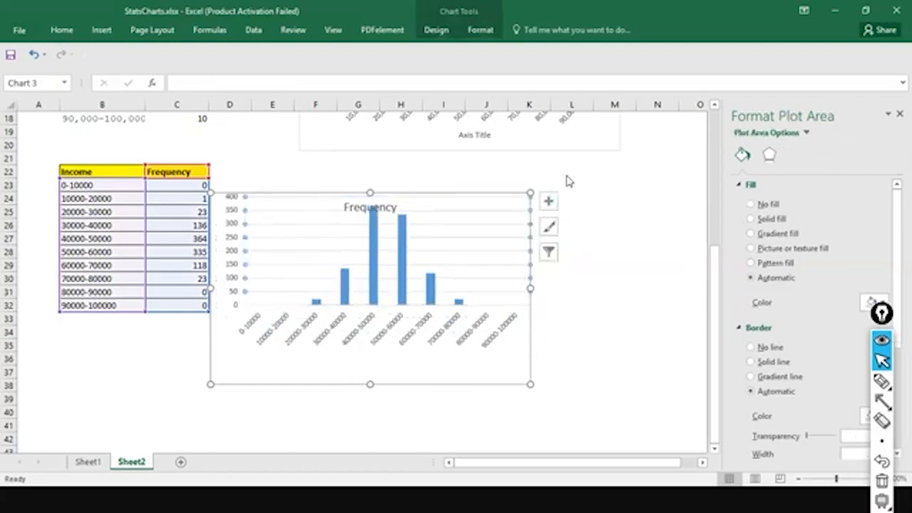
pyautogui.hotkey('ctrl', 'z')
pyautogui.hotkey('ctrl', 'z')
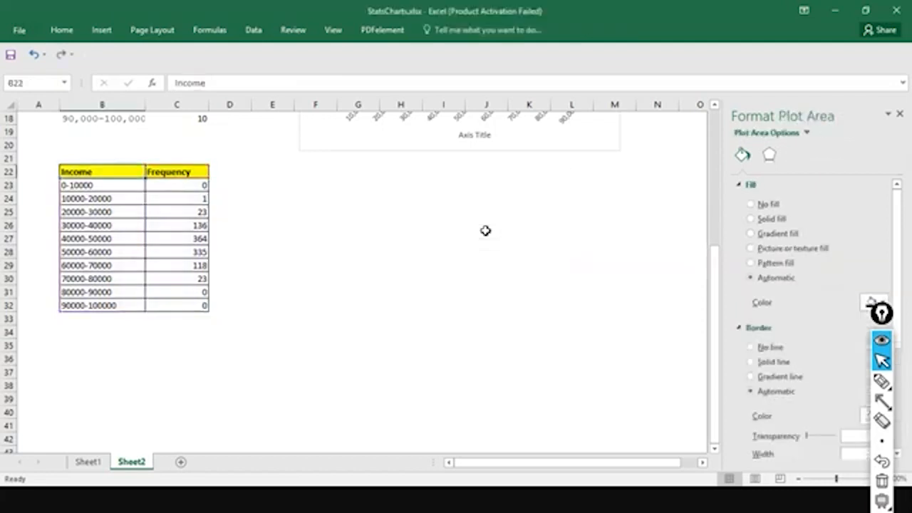
# - Insert a 2-D clustered column chart from the Income and Frequency table B22:C32 and place it beside the table, starting at column F
pyautogui.keyDown('shift'); pyautogui.click(187, 303); pyautogui.keyUp('shift')
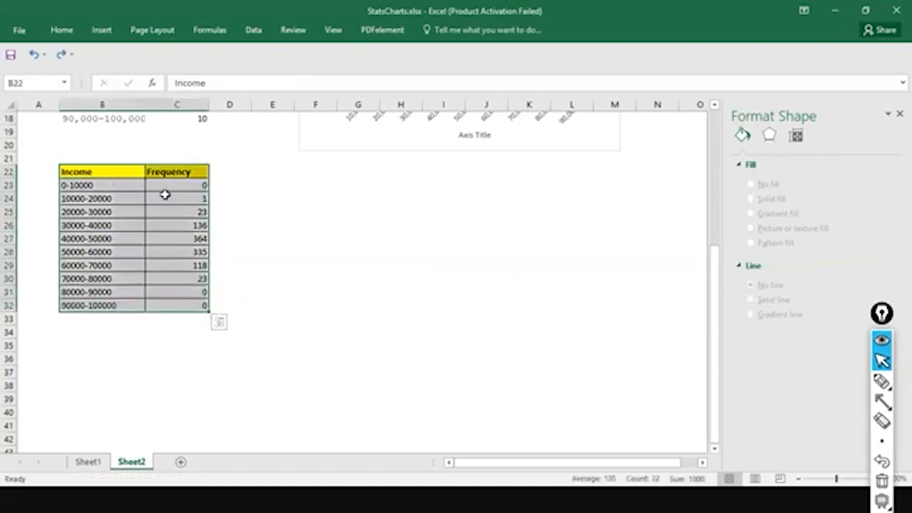
pyautogui.click(101, 30)
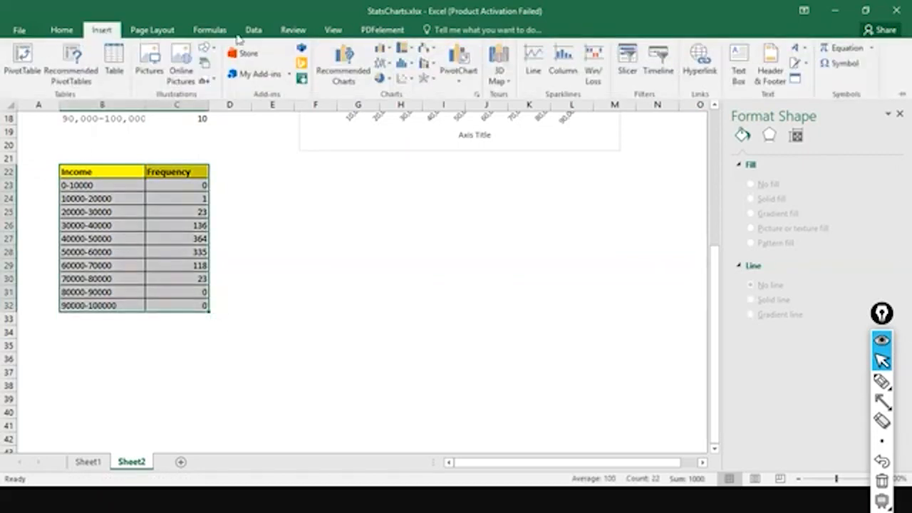
pyautogui.click(391, 47)
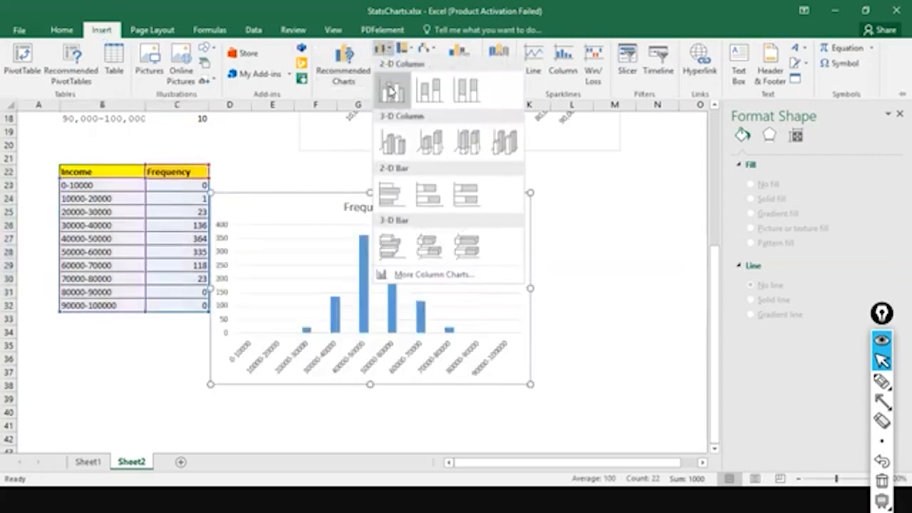
pyautogui.click(390, 87)
pyautogui.moveTo(332, 206); pyautogui.dragTo(415, 167)
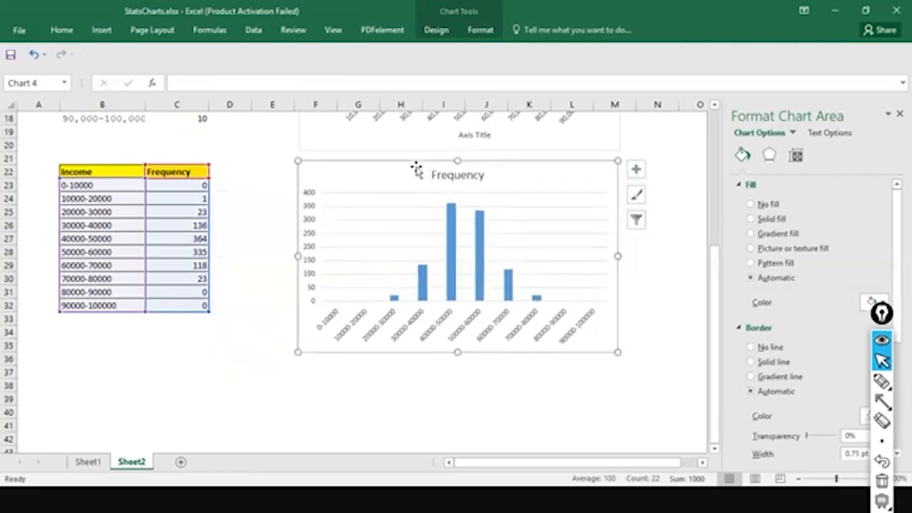
# - Delete the new column chart's title
pyautogui.click(455, 180)
pyautogui.press('Delete')
pyautogui.click(465, 177)
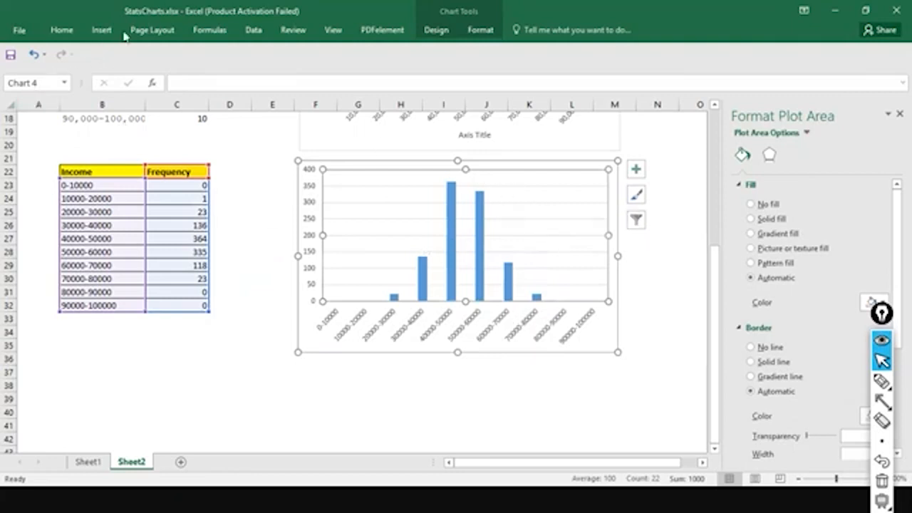
# - Apply the quick layout with touching columns, a chart title and titles on both axes to make the column chart a histogram
pyautogui.click(440, 31)
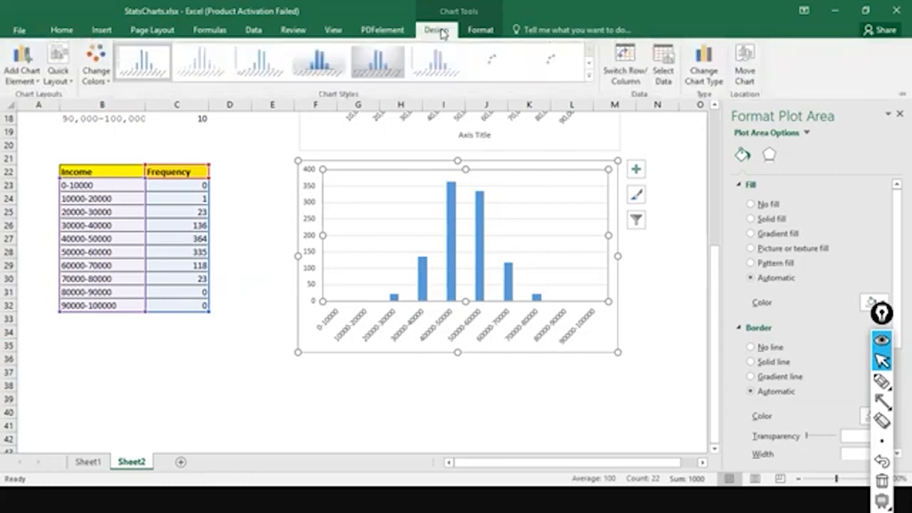
pyautogui.click(58, 71)
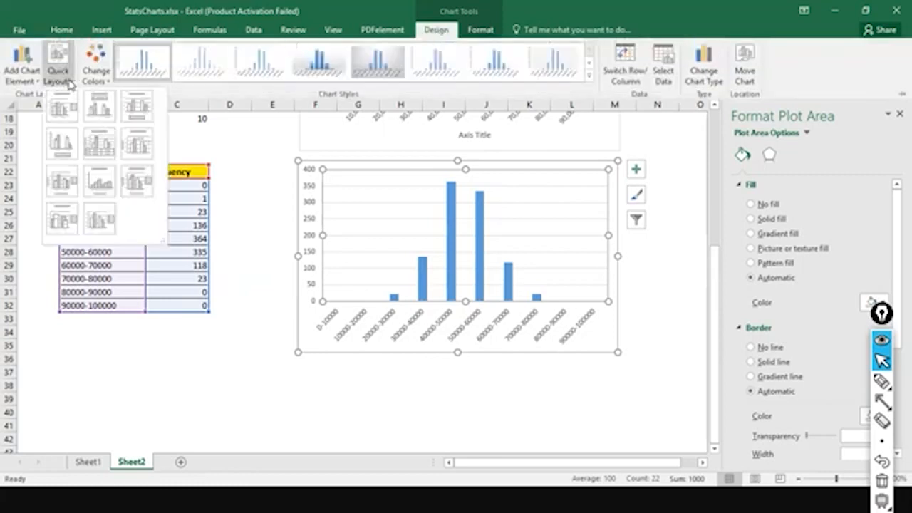
pyautogui.click(101, 184)
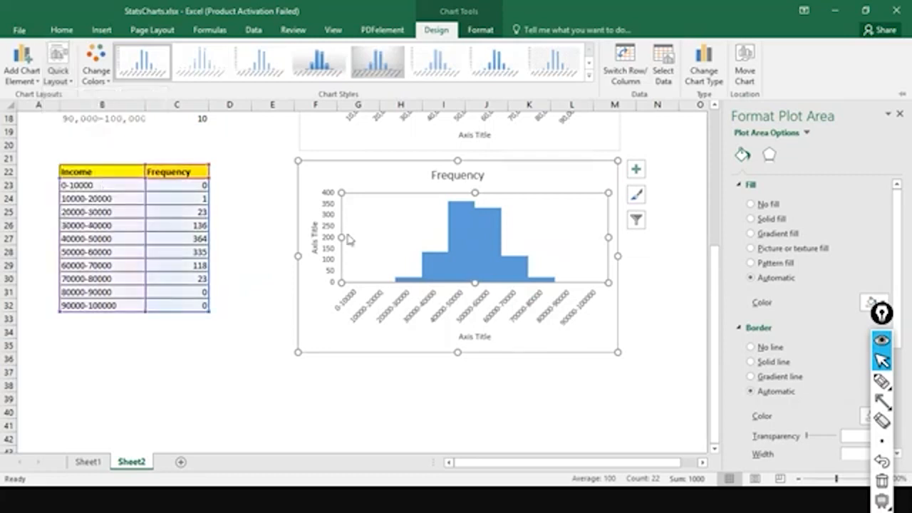
# - Make the histogram wider and shorter, and position it beside the table across about columns E to N, rows 22 to 34
pyautogui.moveTo(458, 352); pyautogui.dragTo(468, 348)
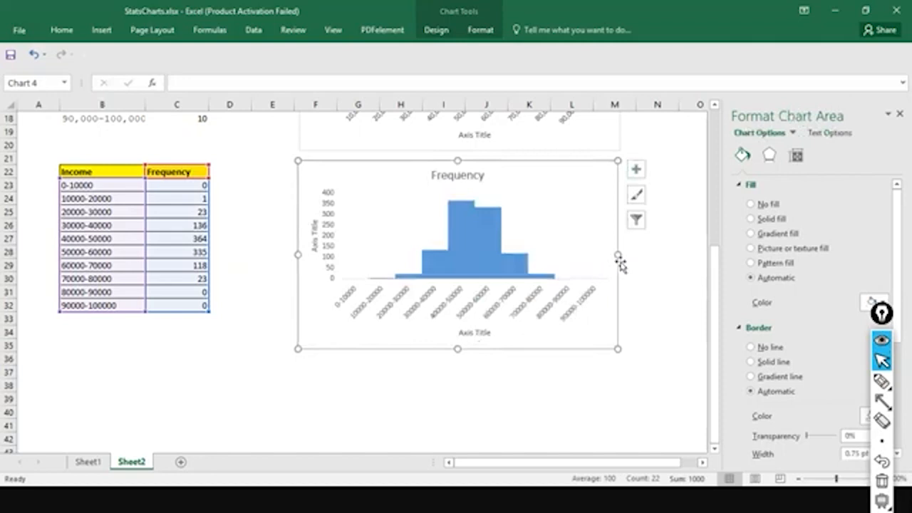
pyautogui.moveTo(619, 255); pyautogui.dragTo(661, 256)
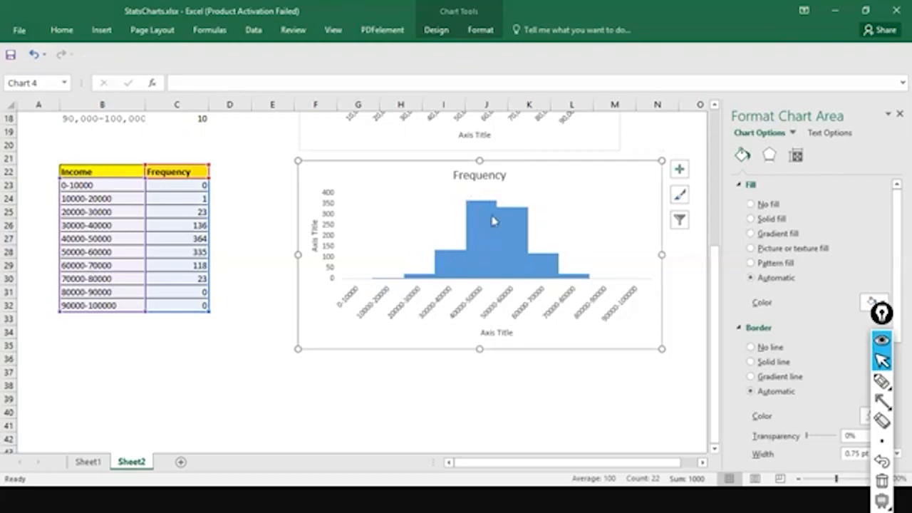
pyautogui.moveTo(480, 161); pyautogui.dragTo(480, 183)
pyautogui.moveTo(560, 206); pyautogui.dragTo(543, 197)
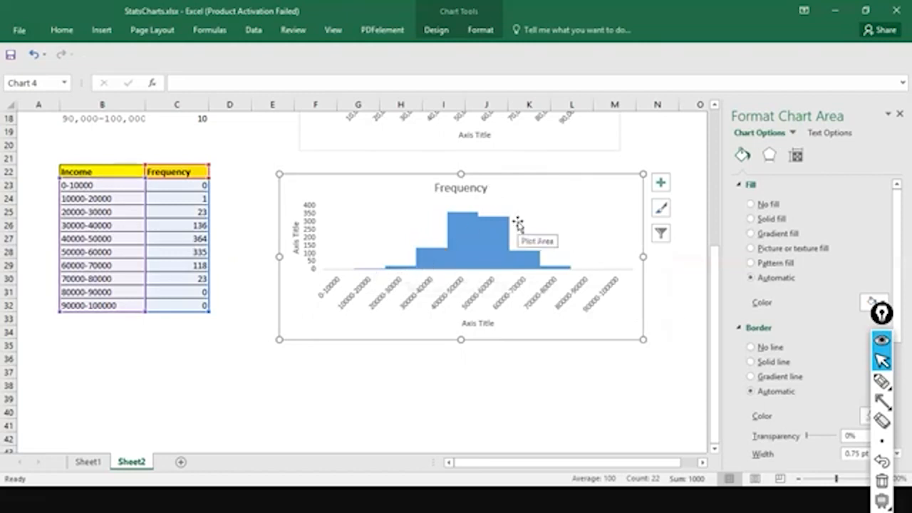
pyautogui.click(688, 346)
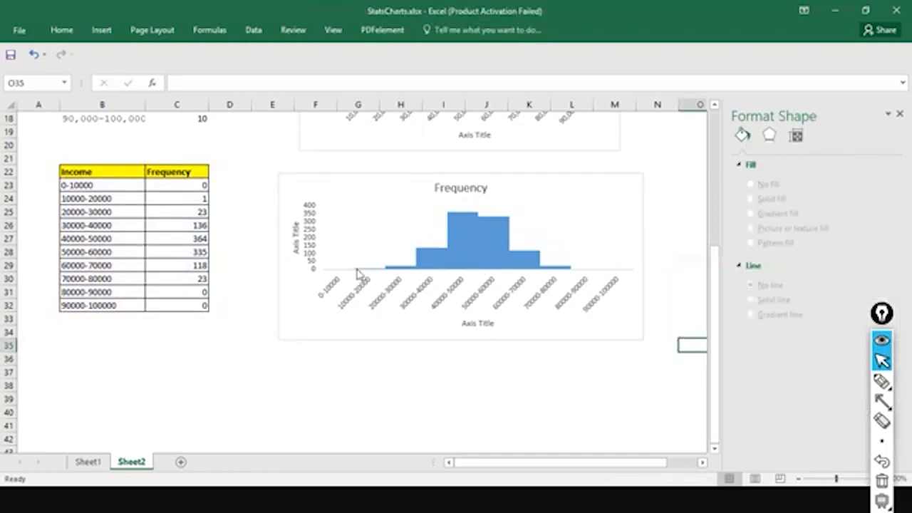
pyautogui.click(419, 335)
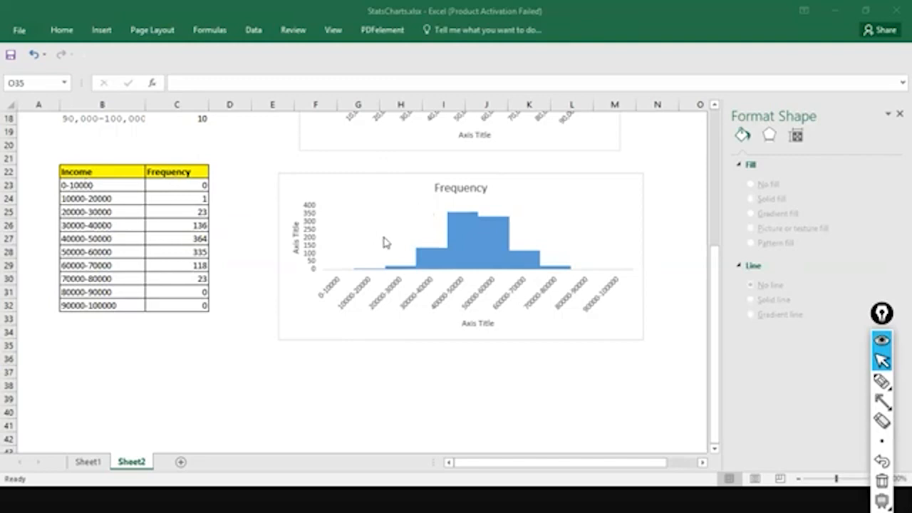
pyautogui.click(558, 199)
pyautogui.click(214, 371)
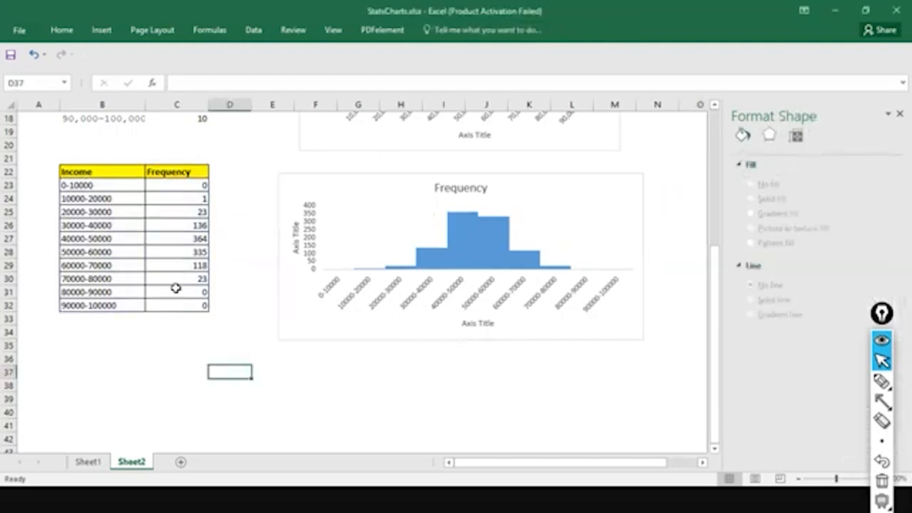
pyautogui.click(549, 196)
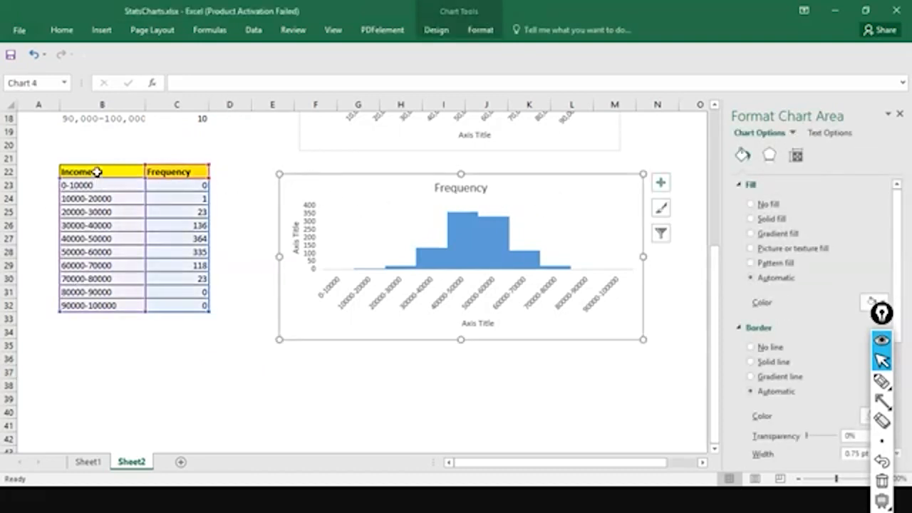
pyautogui.click(92, 173)
pyautogui.click(166, 172)
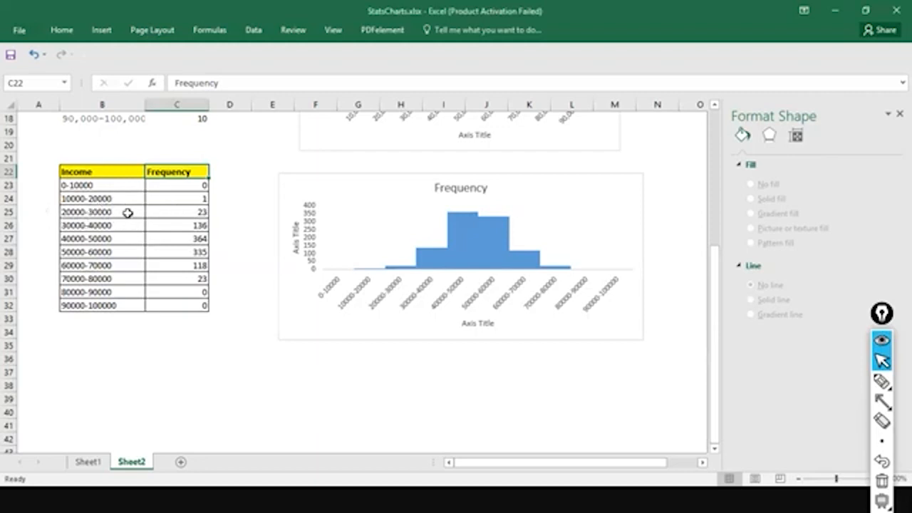
pyautogui.click(193, 214)
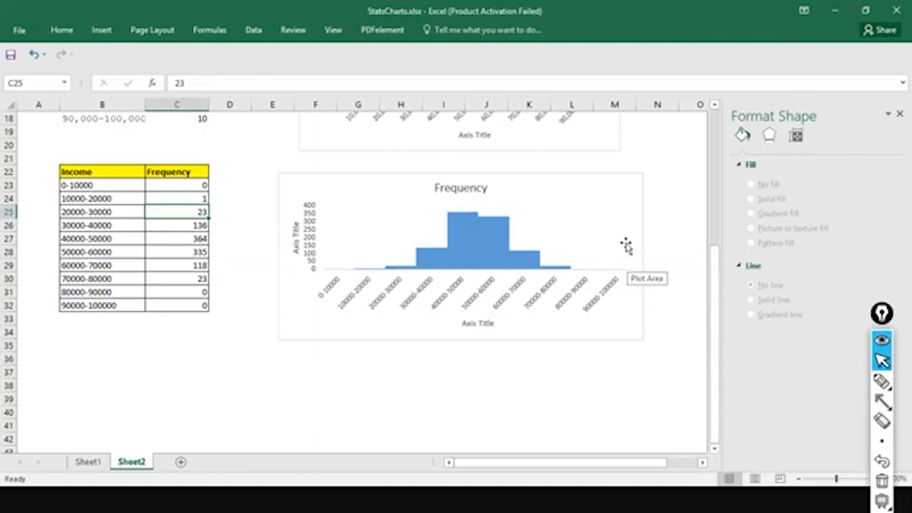
# - Move the histogram slightly closer to the income table and deselect it
pyautogui.moveTo(551, 195)
pyautogui.mouseDown()
pyautogui.moveTo(523, 179)
pyautogui.moveTo(539, 192)
pyautogui.mouseUp()
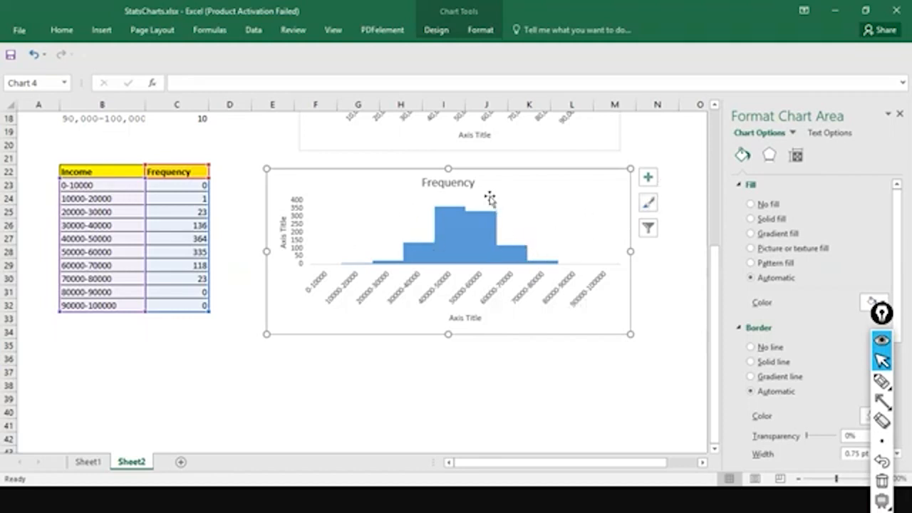
pyautogui.click(656, 282)
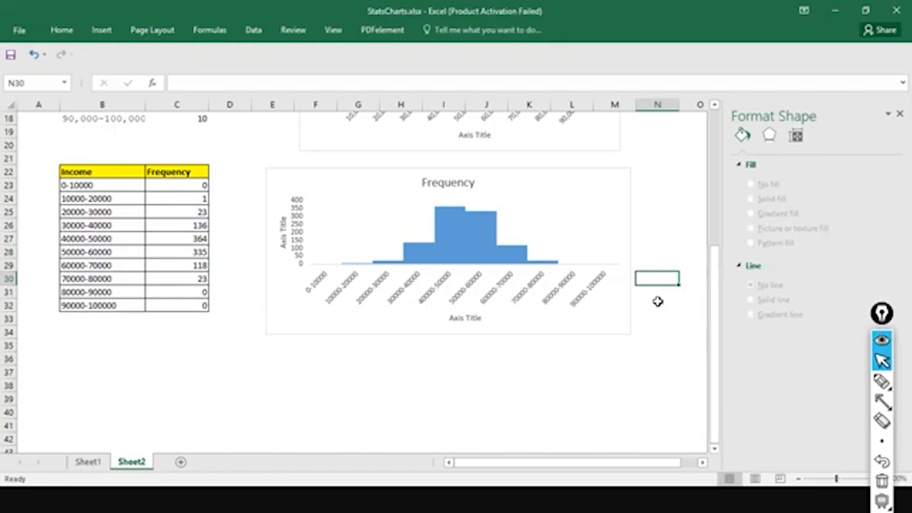
pyautogui.click(605, 193)
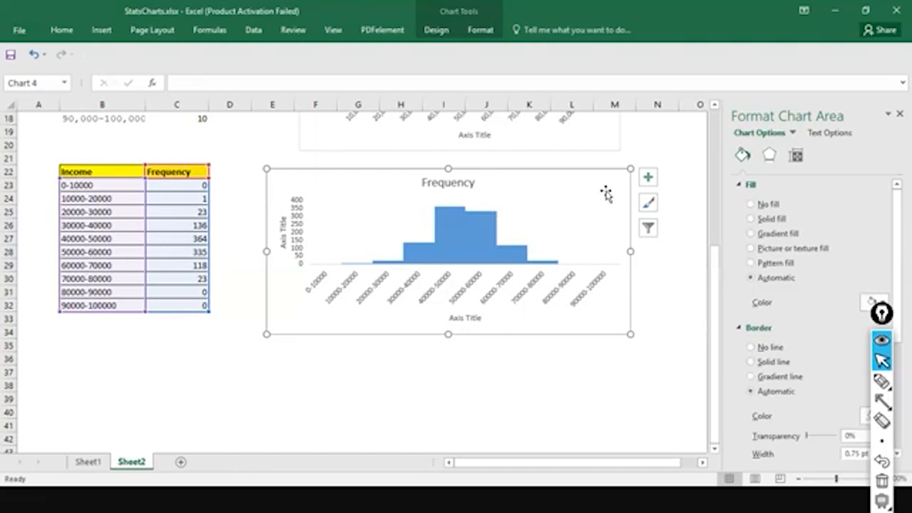
pyautogui.click(238, 297)
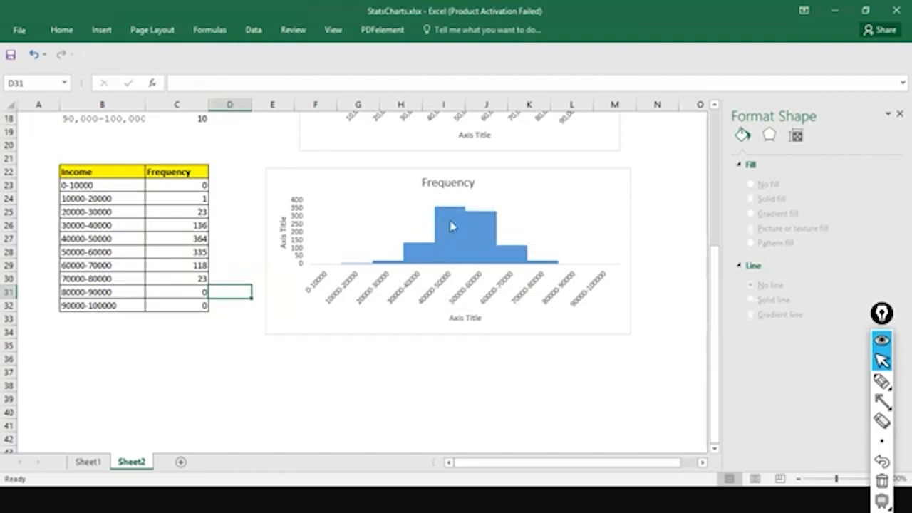
pyautogui.moveTo(452, 226)
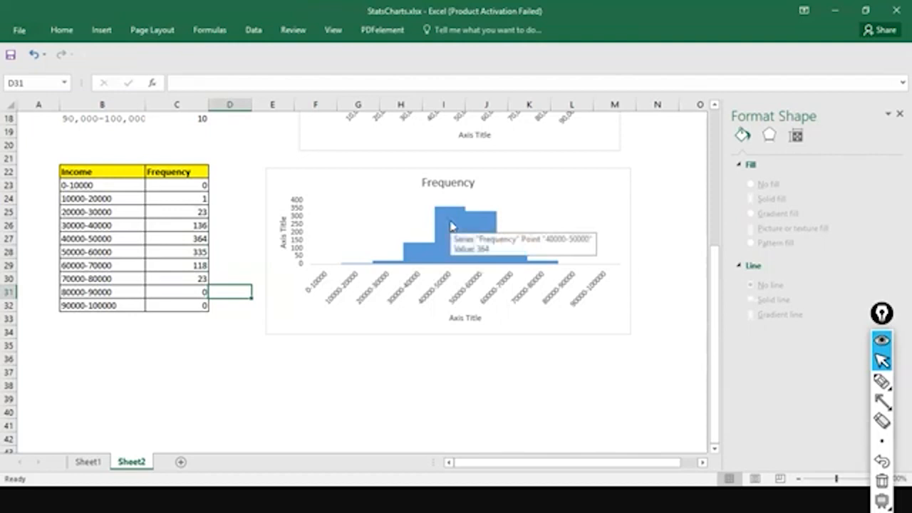